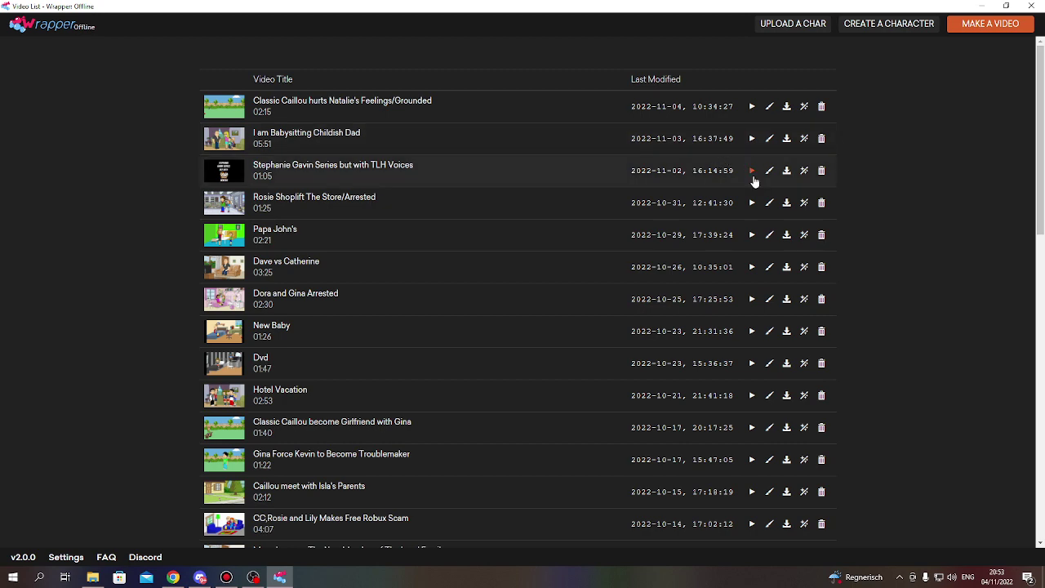
{"action": "scroll", "coordinate": [808, 238], "scroll_direction": "down", "scroll_amount": 1}
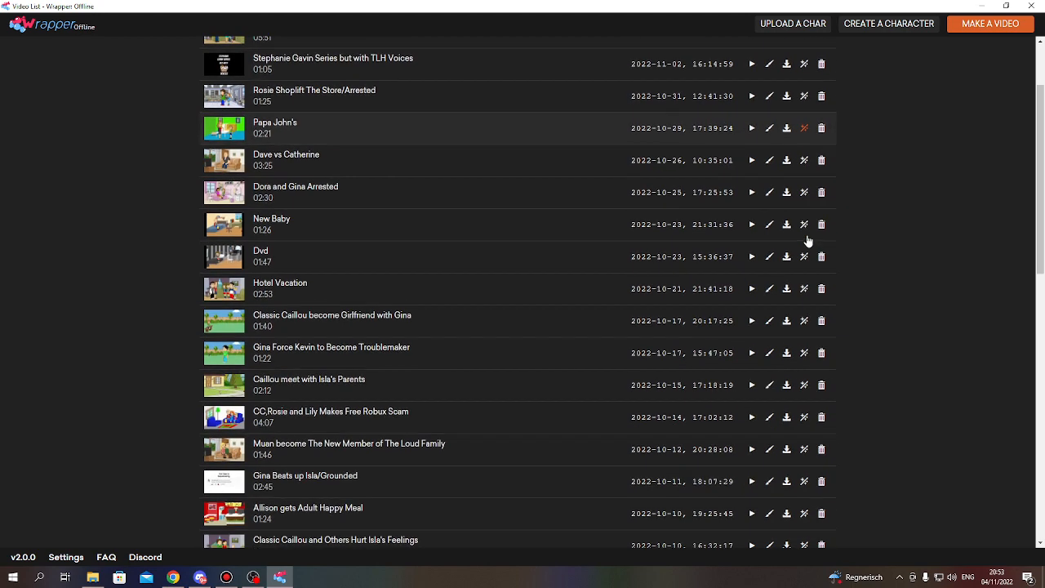
{"action": "scroll", "coordinate": [808, 238], "scroll_direction": "down", "scroll_amount": 2}
{"action": "scroll", "coordinate": [808, 238], "scroll_direction": "up", "scroll_amount": 3}
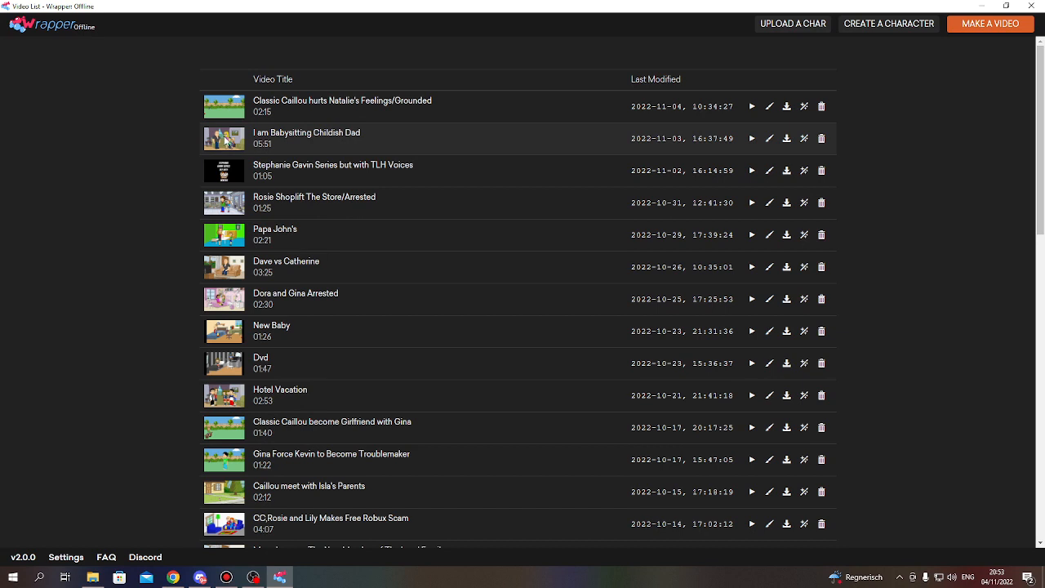
Step: Bring up the Bandicam recorder window and position it higher over the video list
{"action": "left_click", "coordinate": [226, 577]}
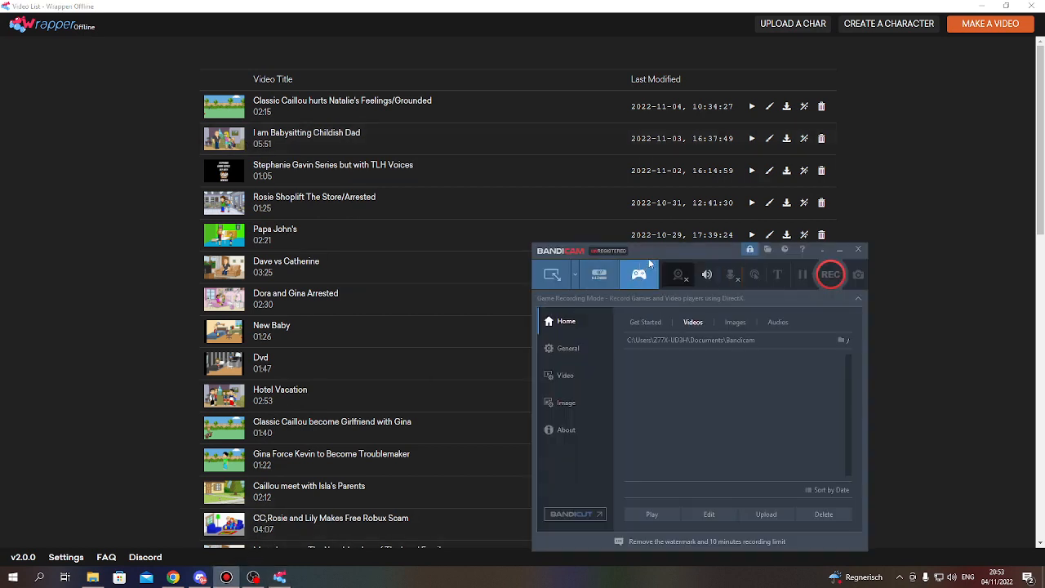
{"action": "mouse_move", "coordinate": [648, 258]}
{"action": "left_mouse_down"}
{"action": "mouse_move", "coordinate": [615, 239]}
{"action": "mouse_move", "coordinate": [631, 214]}
{"action": "mouse_move", "coordinate": [605, 211]}
{"action": "left_mouse_up"}
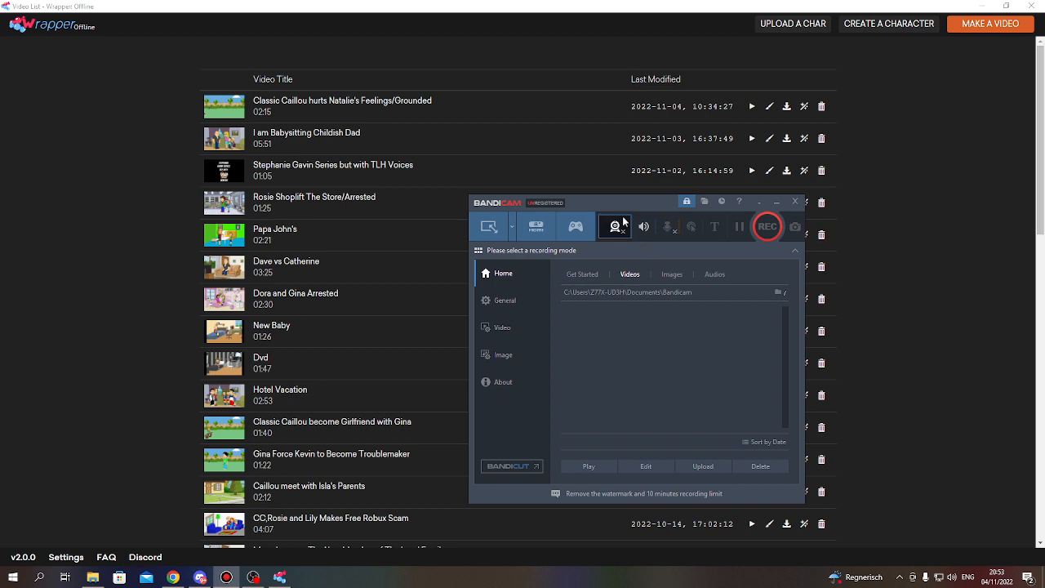
{"action": "left_click_drag", "start_coordinate": [617, 207], "coordinate": [616, 194]}
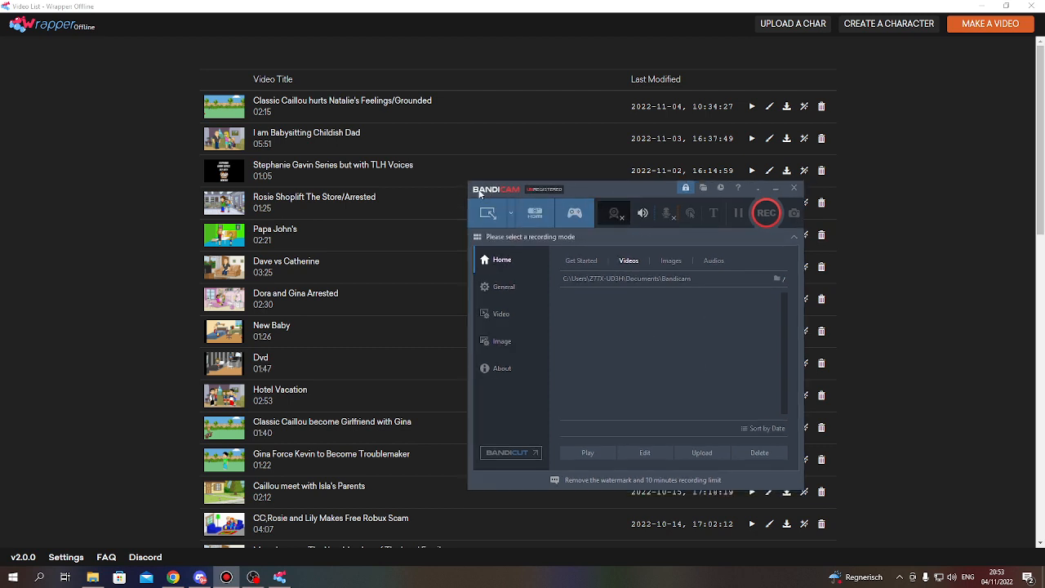
{"action": "left_click", "coordinate": [168, 581]}
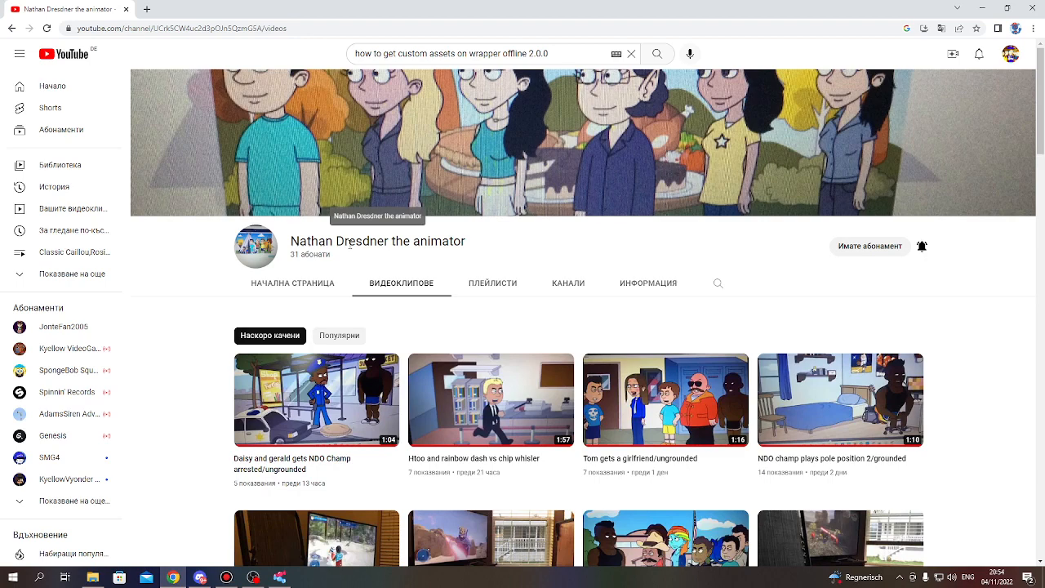
{"action": "scroll", "coordinate": [401, 269], "scroll_direction": "down", "scroll_amount": 1}
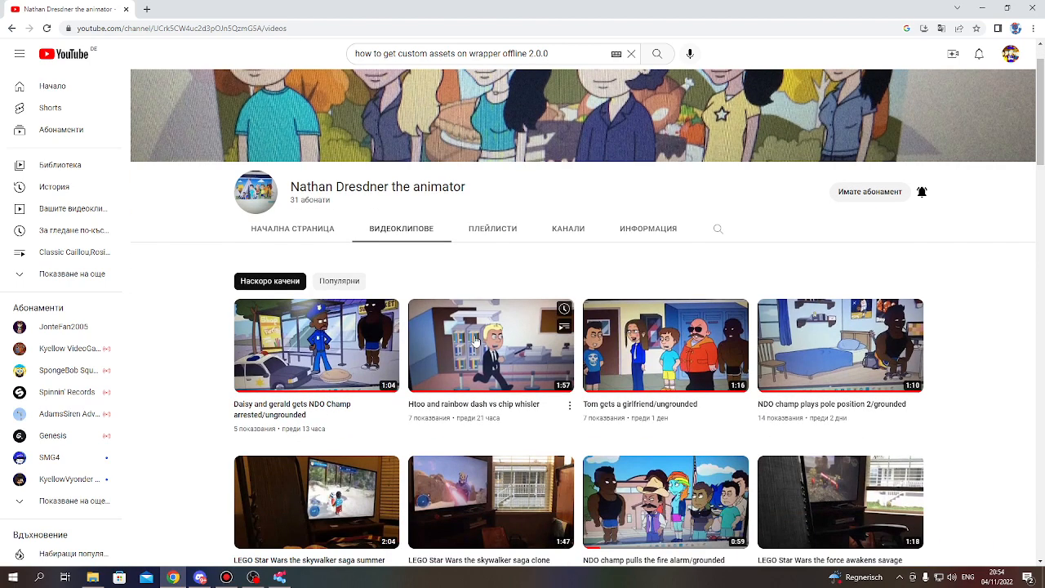
{"action": "scroll", "coordinate": [464, 283], "scroll_direction": "down", "scroll_amount": 1}
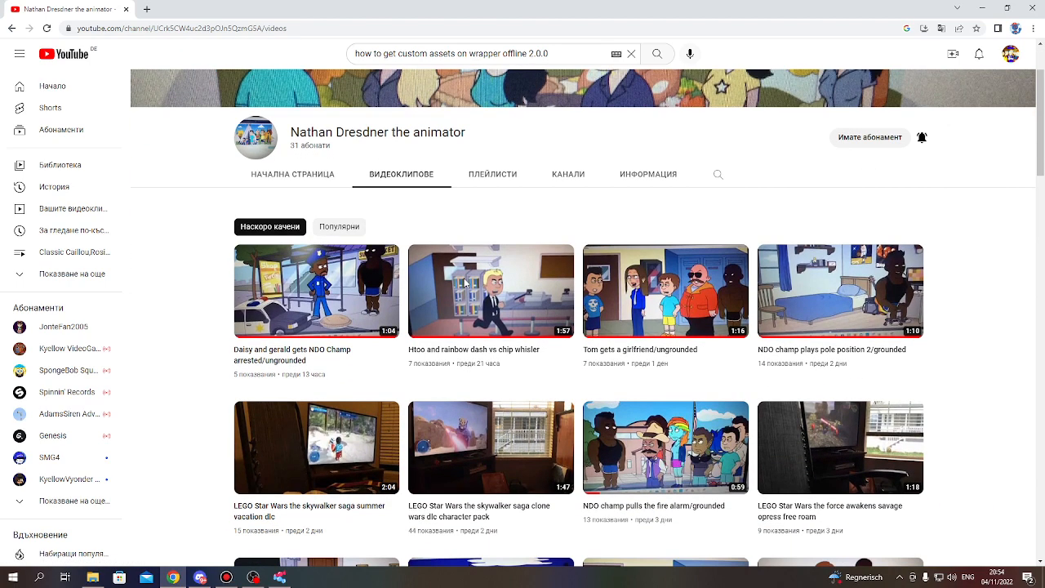
{"action": "scroll", "coordinate": [555, 318], "scroll_direction": "down", "scroll_amount": 1}
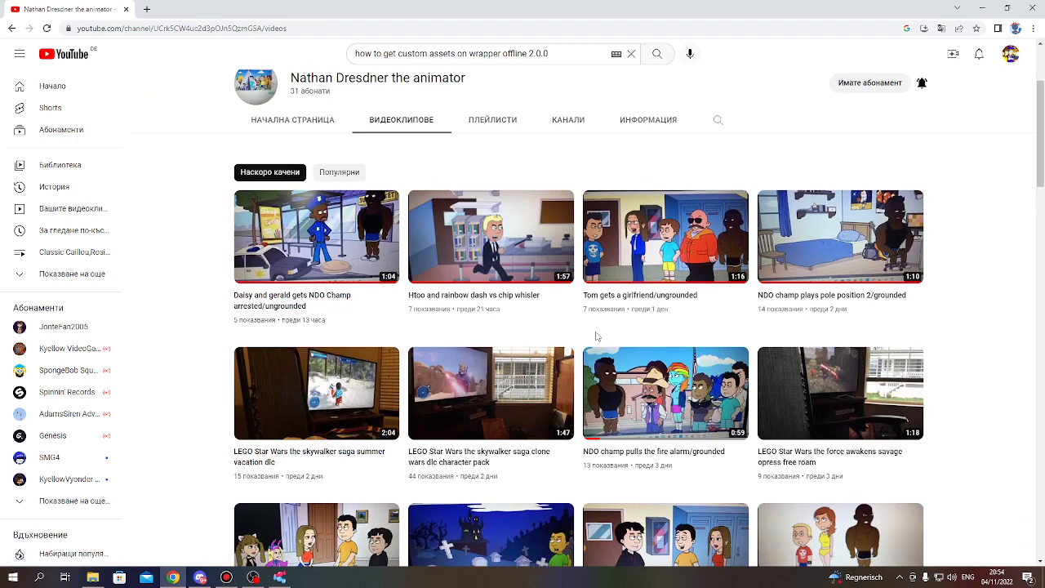
{"action": "scroll", "coordinate": [596, 336], "scroll_direction": "down", "scroll_amount": 3}
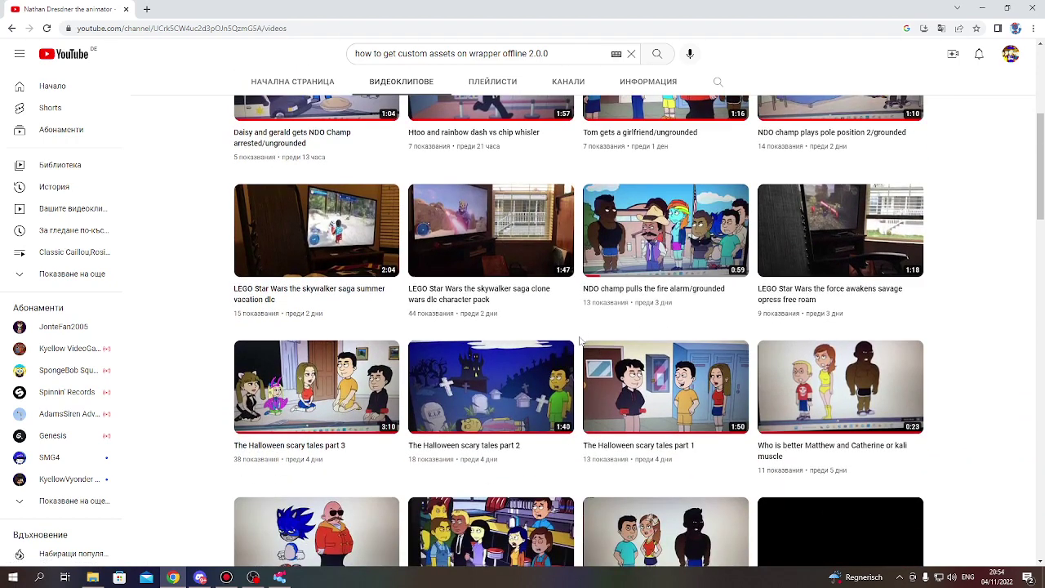
{"action": "scroll", "coordinate": [583, 342], "scroll_direction": "up", "scroll_amount": 6}
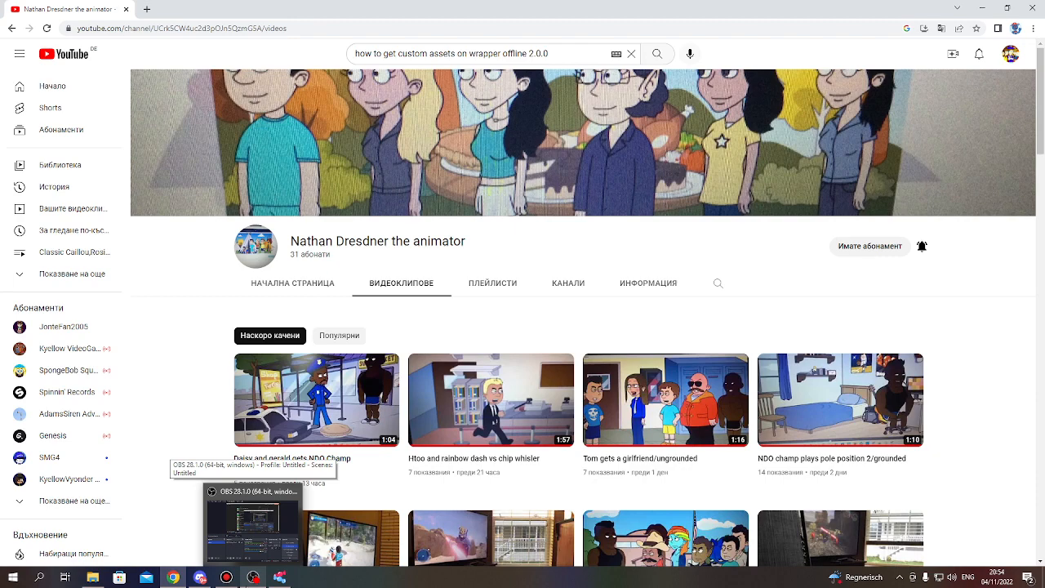
{"action": "mouse_move", "coordinate": [280, 577]}
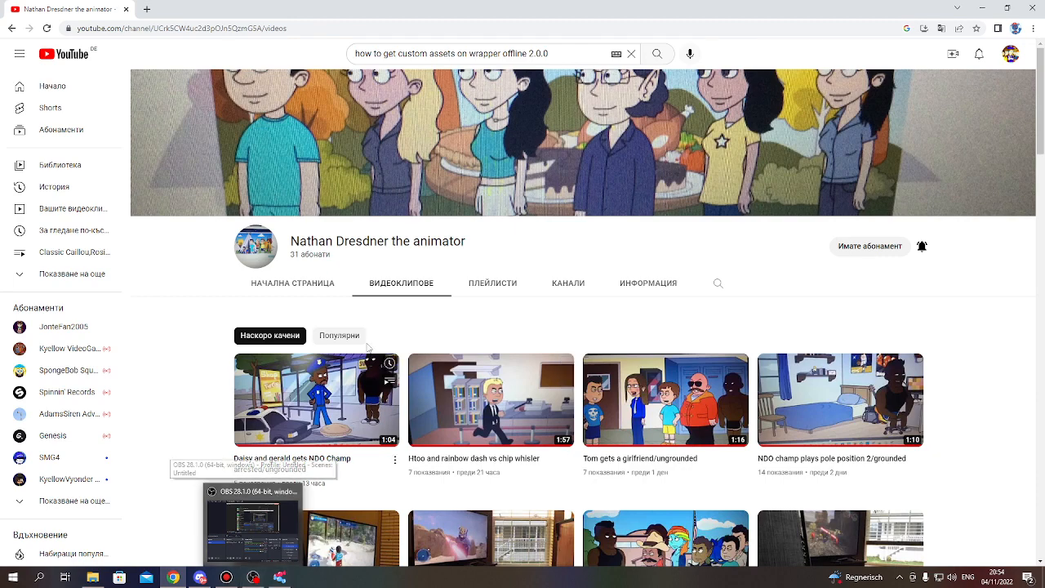
Step: Return to the Wrapper Offline video list and place the Bandicam recorder over it
{"action": "left_click", "coordinate": [279, 577]}
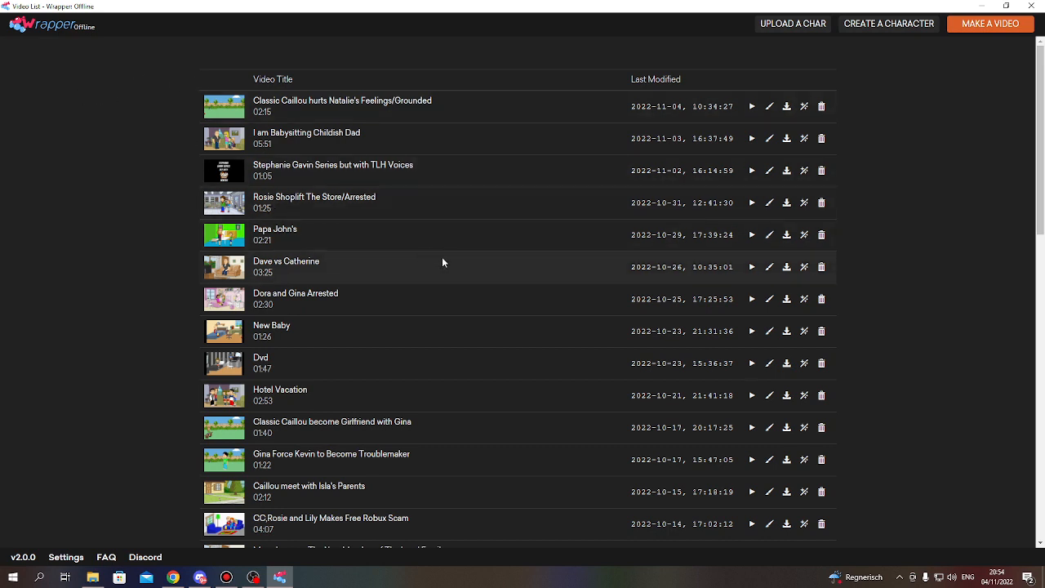
{"action": "left_click", "coordinate": [227, 577]}
{"action": "mouse_move", "coordinate": [587, 185]}
{"action": "left_mouse_down"}
{"action": "mouse_move", "coordinate": [552, 112]}
{"action": "mouse_move", "coordinate": [446, 190]}
{"action": "mouse_move", "coordinate": [289, 238]}
{"action": "left_mouse_up"}
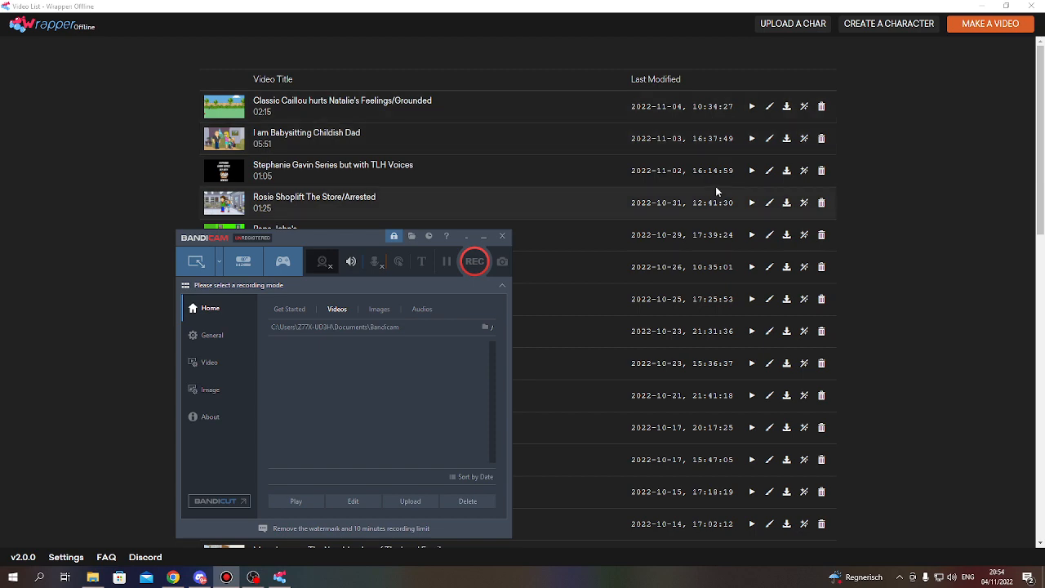
{"action": "mouse_move", "coordinate": [343, 235]}
{"action": "left_mouse_down"}
{"action": "mouse_move", "coordinate": [547, 198]}
{"action": "mouse_move", "coordinate": [483, 200]}
{"action": "left_mouse_up"}
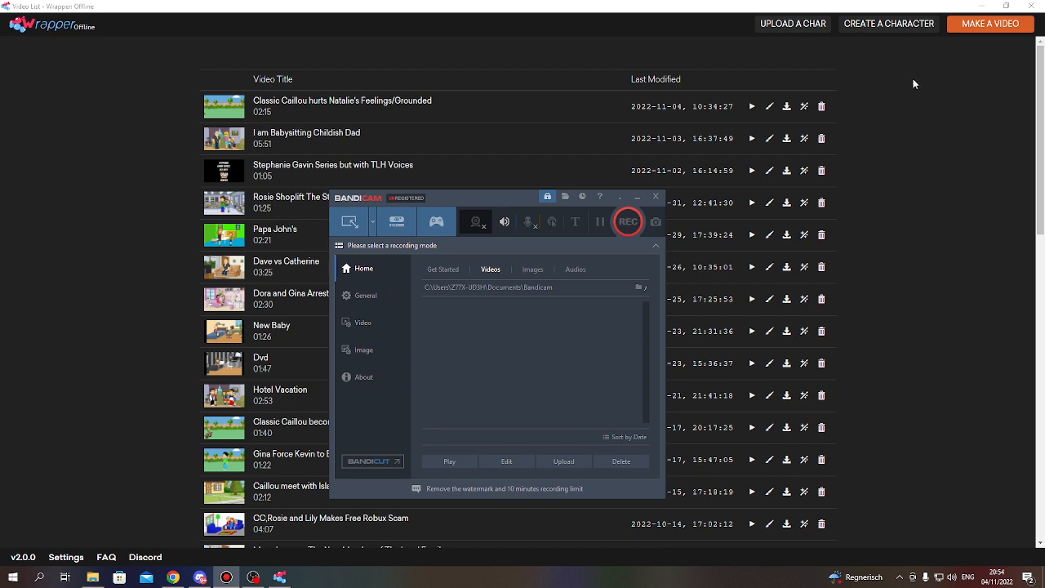
{"action": "left_click_drag", "start_coordinate": [515, 202], "coordinate": [511, 199]}
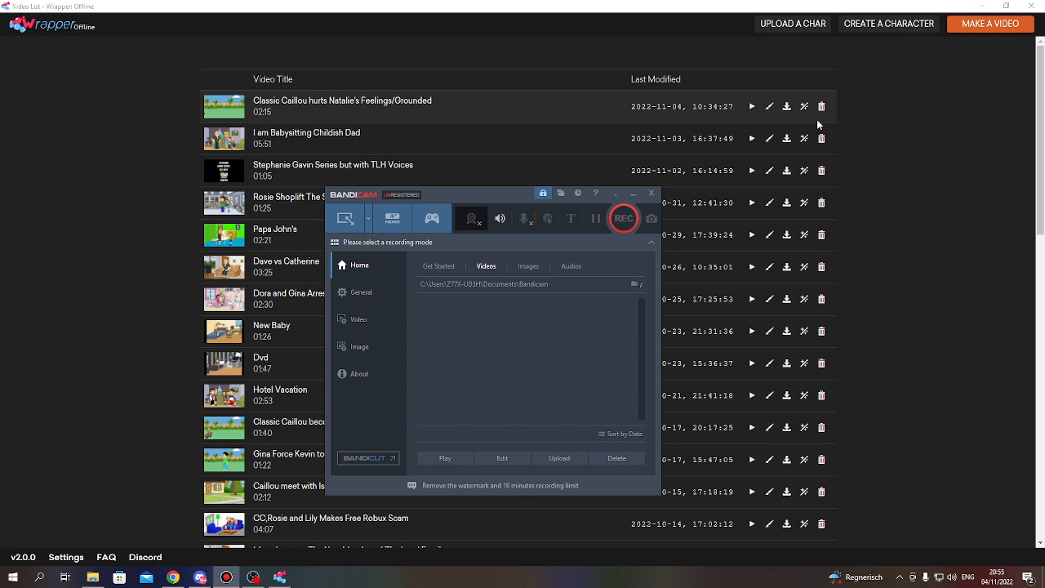
{"action": "mouse_move", "coordinate": [489, 194]}
{"action": "left_mouse_down"}
{"action": "mouse_move", "coordinate": [608, 175]}
{"action": "mouse_move", "coordinate": [599, 235]}
{"action": "left_mouse_up"}
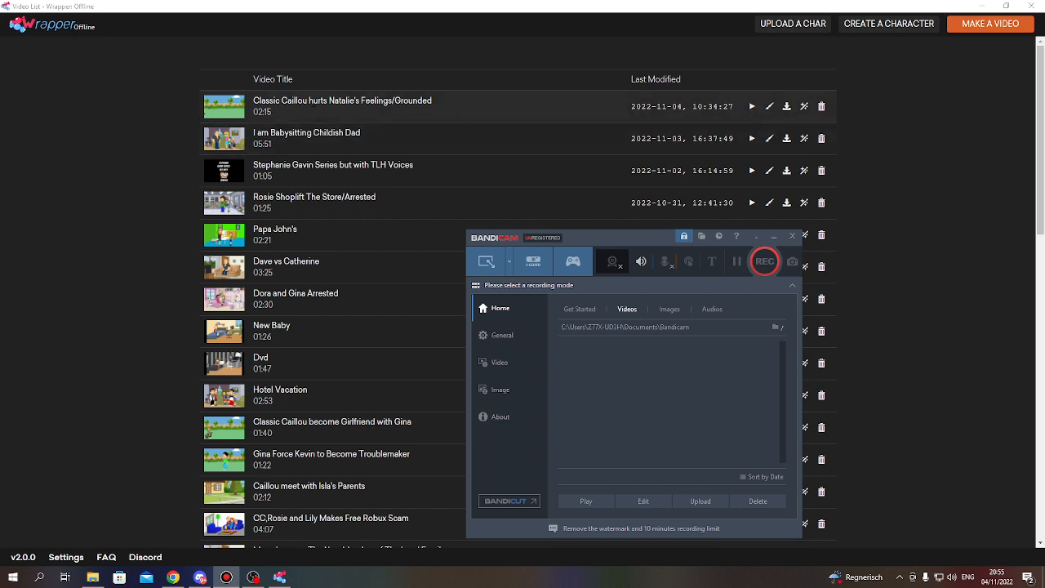
Step: Play the Classic Caillou hurts Natalie's Feelings video and pause it at 00:00
{"action": "left_click", "coordinate": [752, 107]}
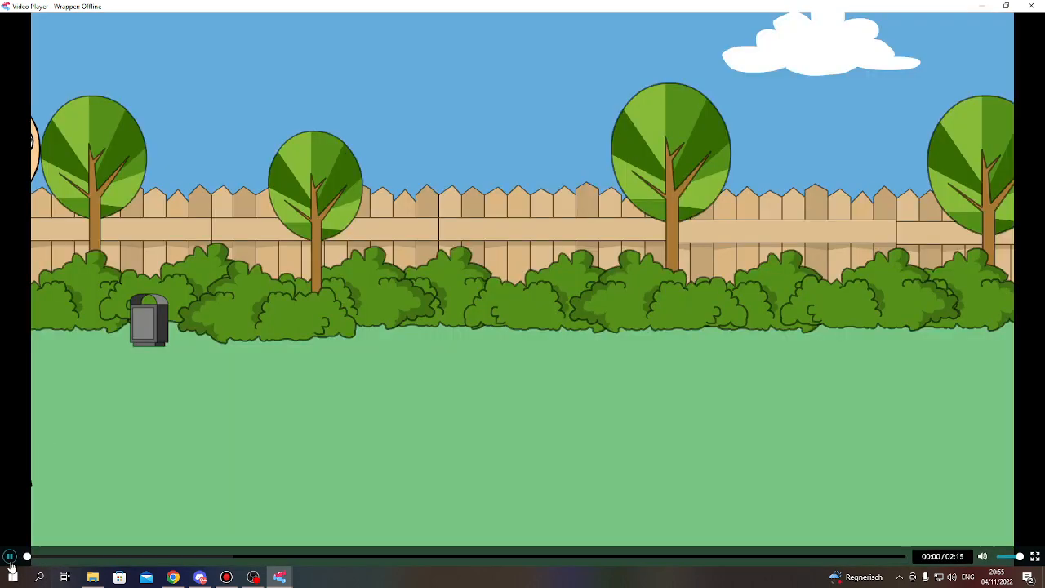
{"action": "left_click", "coordinate": [10, 559]}
{"action": "left_click", "coordinate": [254, 577]}
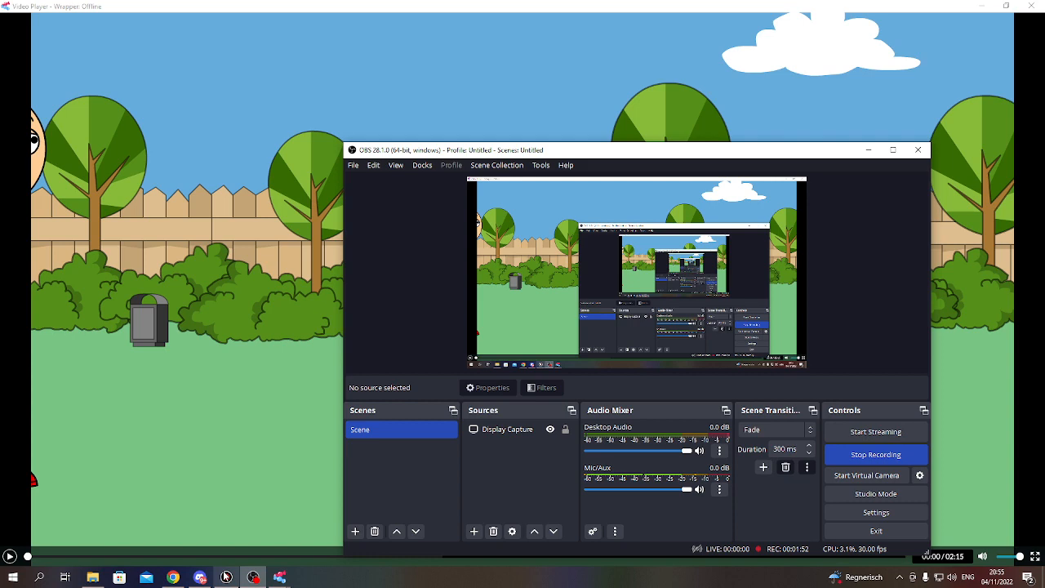
{"action": "left_click", "coordinate": [226, 577]}
{"action": "left_click", "coordinate": [322, 539]}
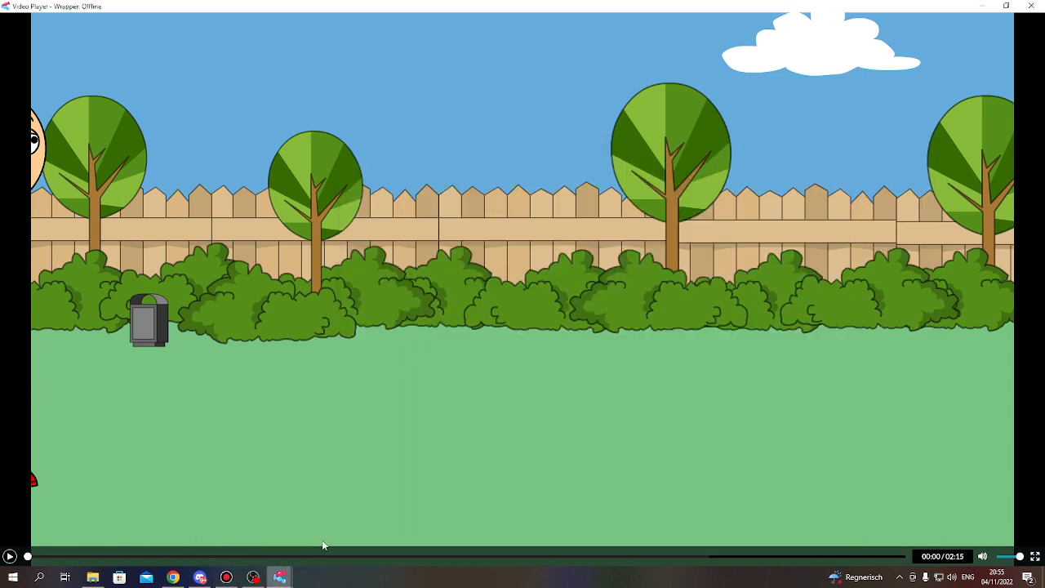
Step: Bring Bandicam on top of the full-screen player and move it to the upper right
{"action": "left_click", "coordinate": [253, 578]}
{"action": "left_click", "coordinate": [226, 577]}
{"action": "mouse_move", "coordinate": [279, 577]}
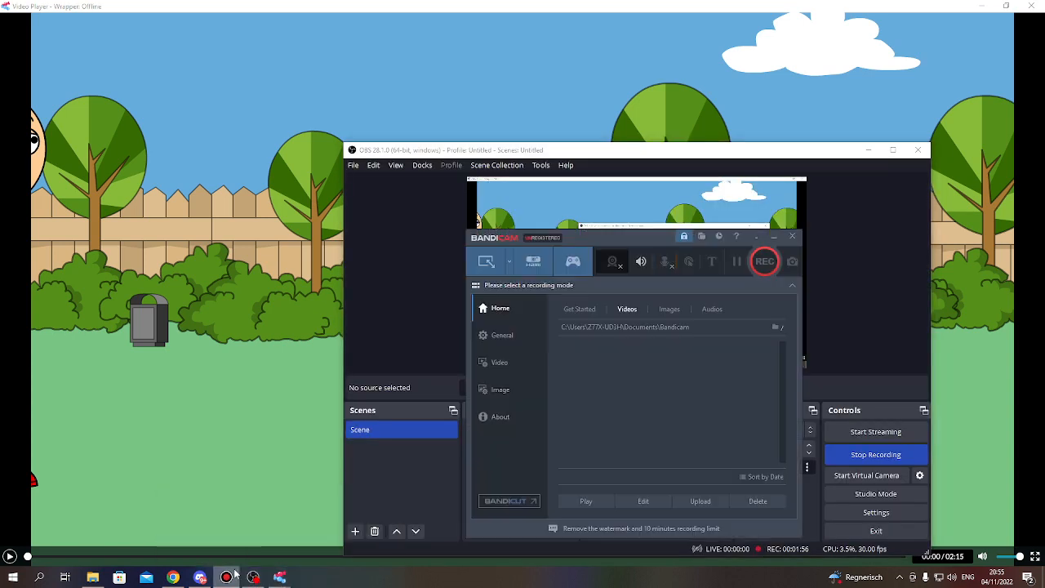
{"action": "left_click", "coordinate": [323, 539]}
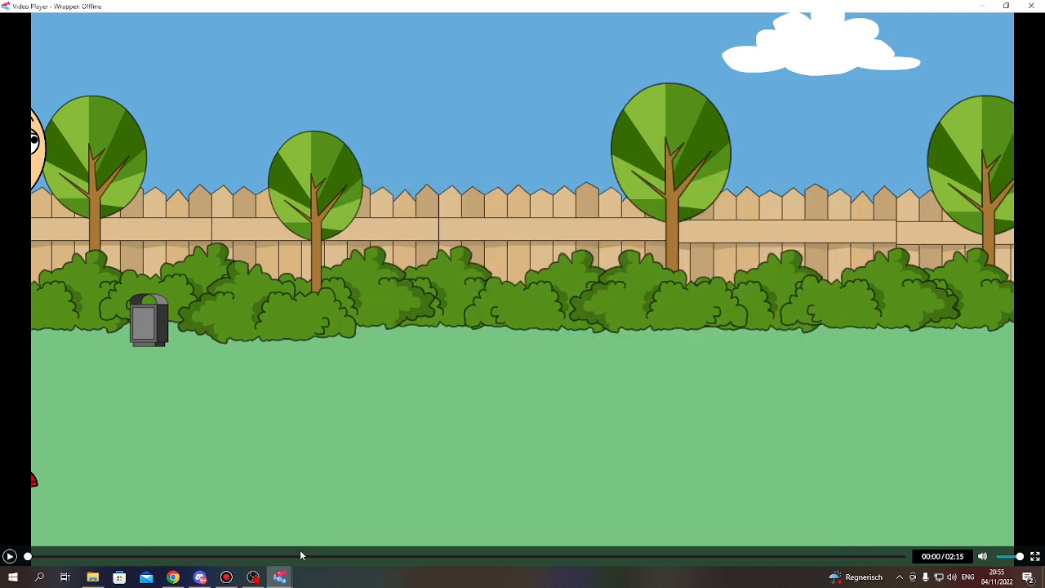
{"action": "left_click", "coordinate": [226, 577]}
{"action": "left_click_drag", "start_coordinate": [570, 242], "coordinate": [702, 142]}
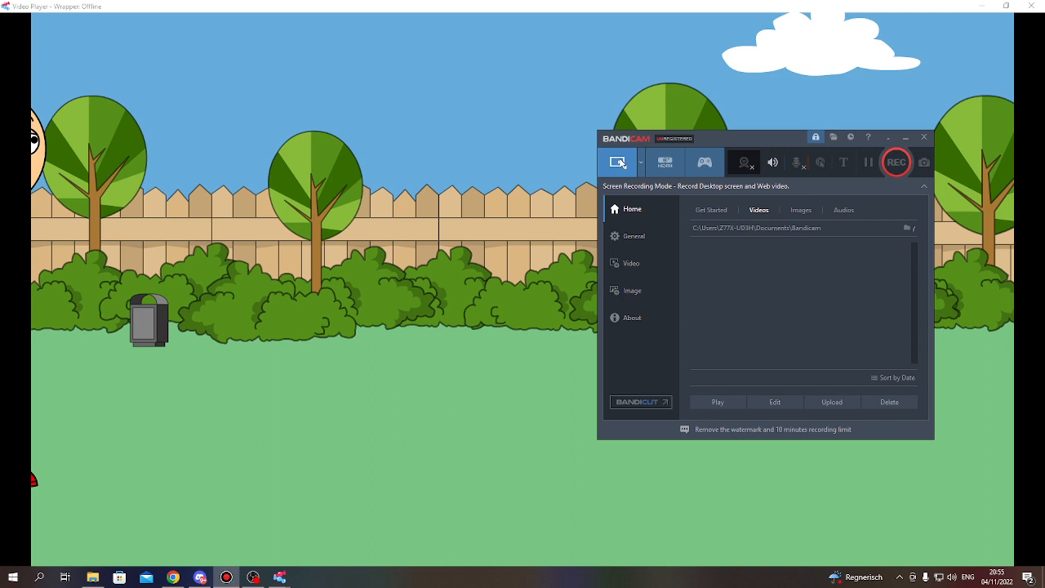
Step: Choose rectangular area recording, briefly toggling Fullscreen mode and back
{"action": "left_click", "coordinate": [624, 168]}
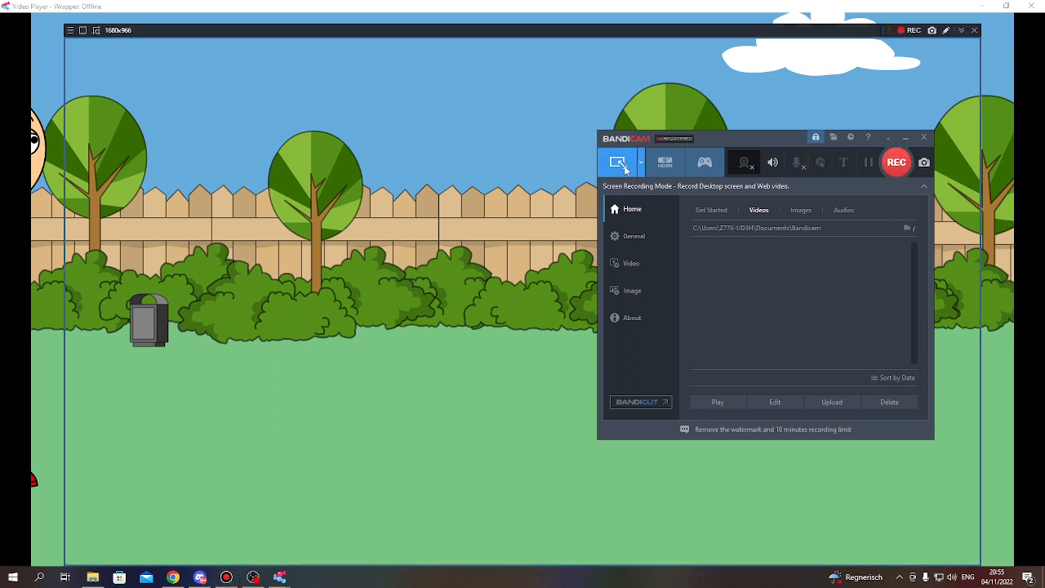
{"action": "right_click", "coordinate": [672, 98]}
{"action": "left_click", "coordinate": [533, 104]}
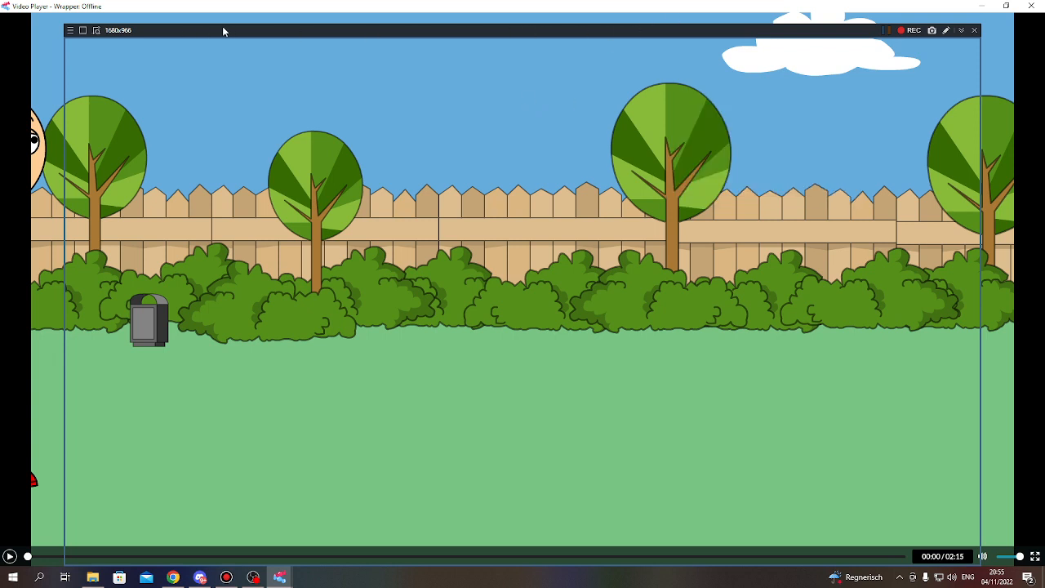
{"action": "left_click", "coordinate": [86, 31]}
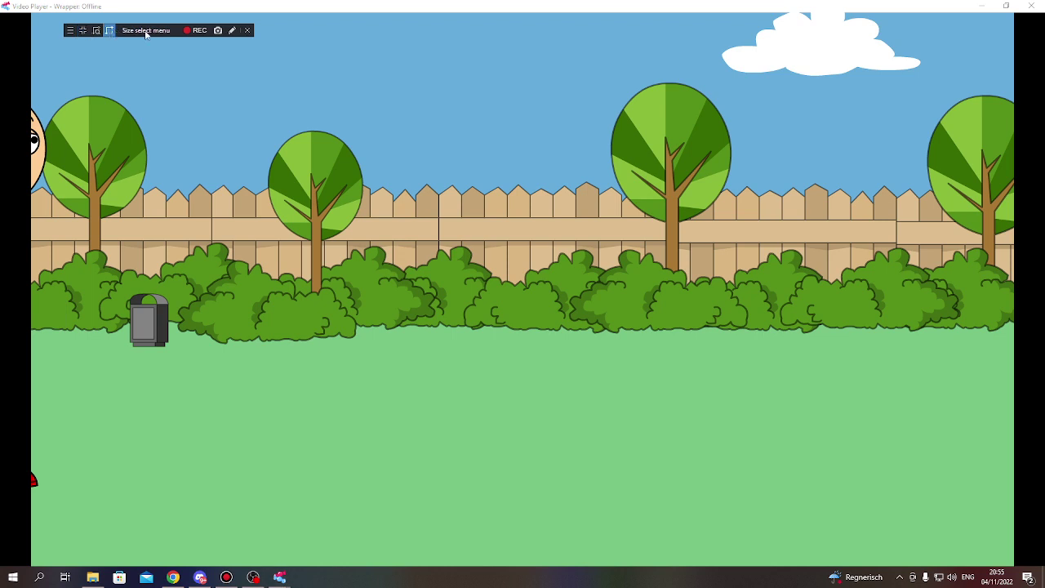
{"action": "left_click", "coordinate": [84, 32]}
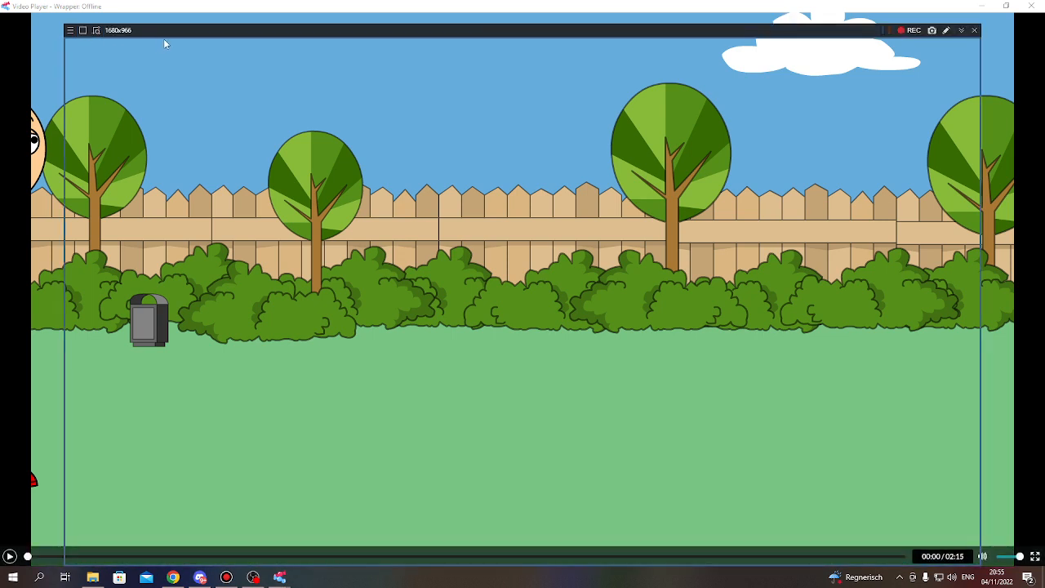
Step: Stretch the capture frame's edges outward to about 1806x1012 over the player
{"action": "left_click_drag", "start_coordinate": [168, 35], "coordinate": [159, 11]}
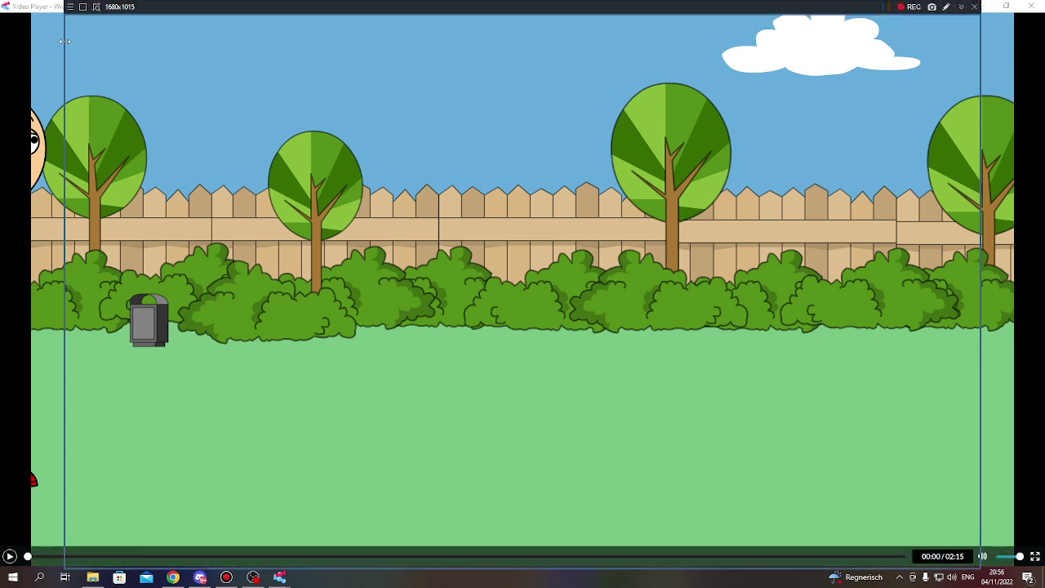
{"action": "left_click_drag", "start_coordinate": [65, 41], "coordinate": [26, 42]}
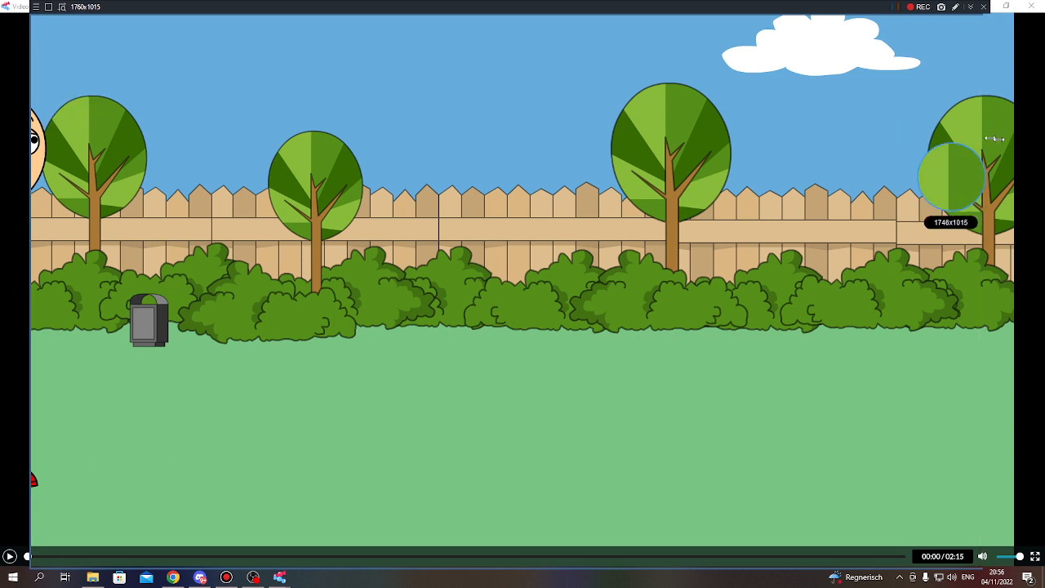
{"action": "left_click_drag", "start_coordinate": [981, 137], "coordinate": [1015, 142]}
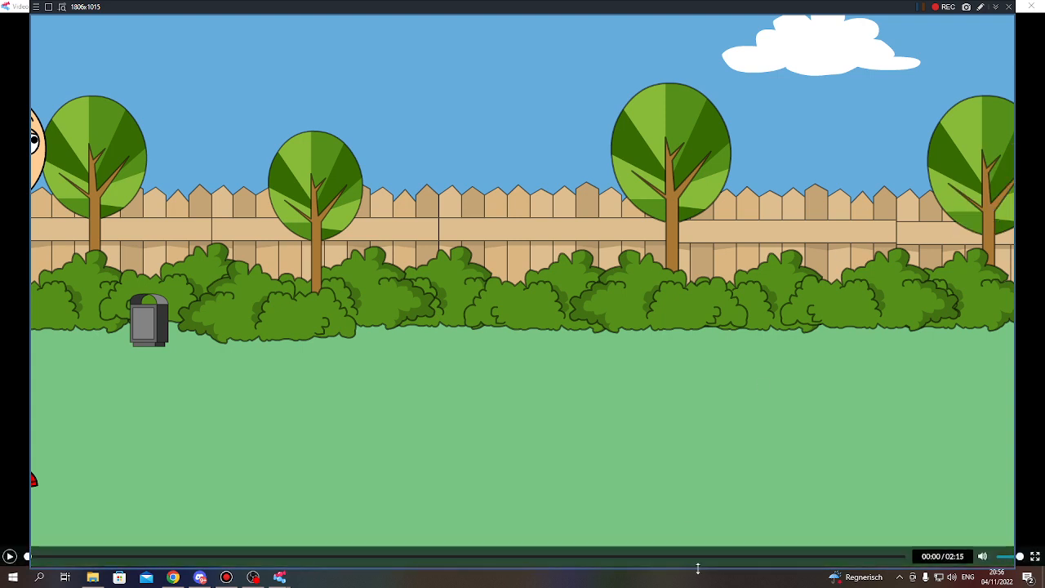
{"action": "left_click_drag", "start_coordinate": [694, 564], "coordinate": [698, 566]}
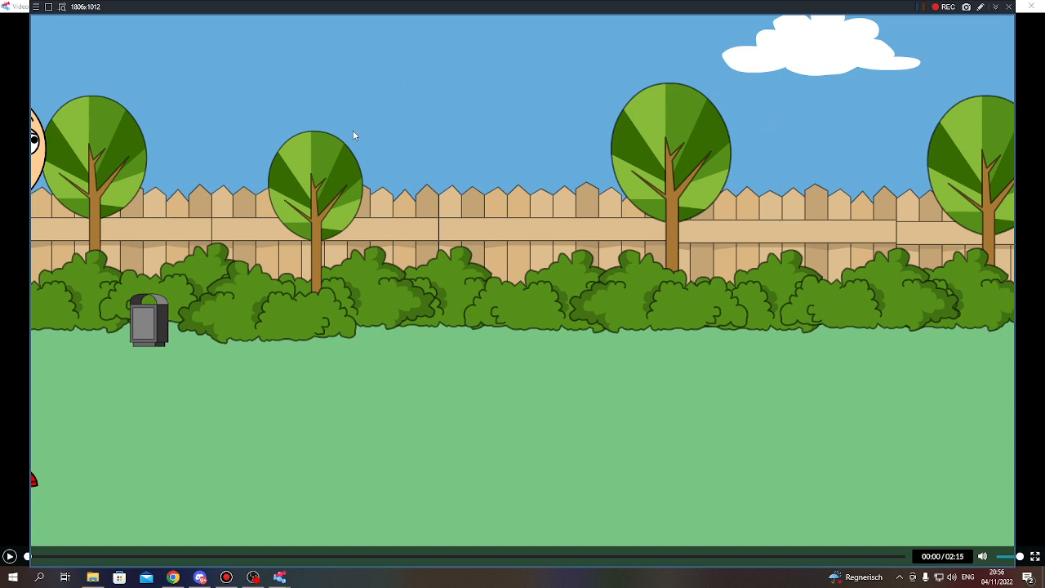
Step: Record the full screen while the cartoon plays for about six seconds, then stop
{"action": "left_click", "coordinate": [53, 9]}
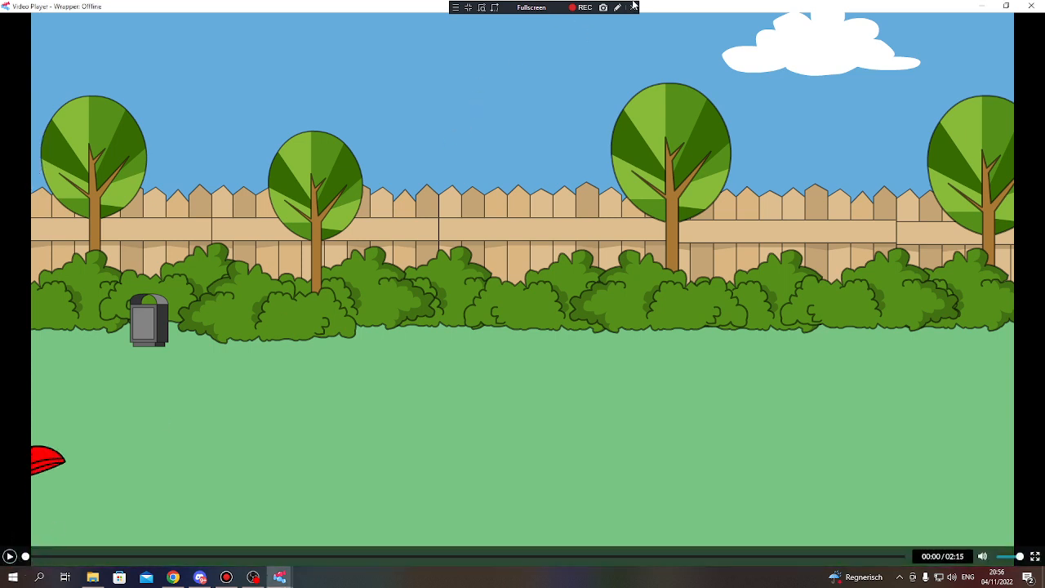
{"action": "left_click", "coordinate": [581, 8]}
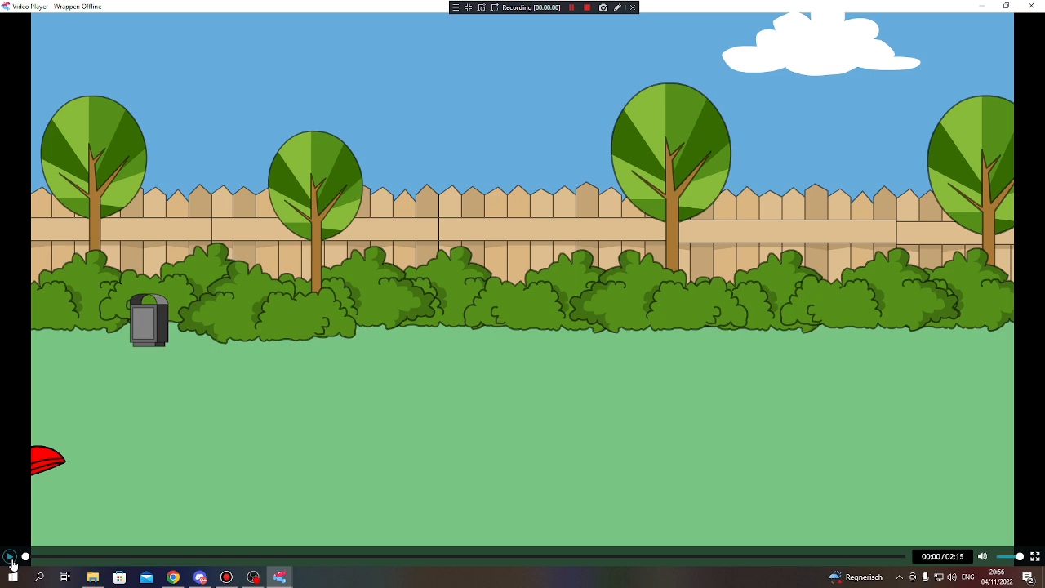
{"action": "left_click", "coordinate": [11, 558]}
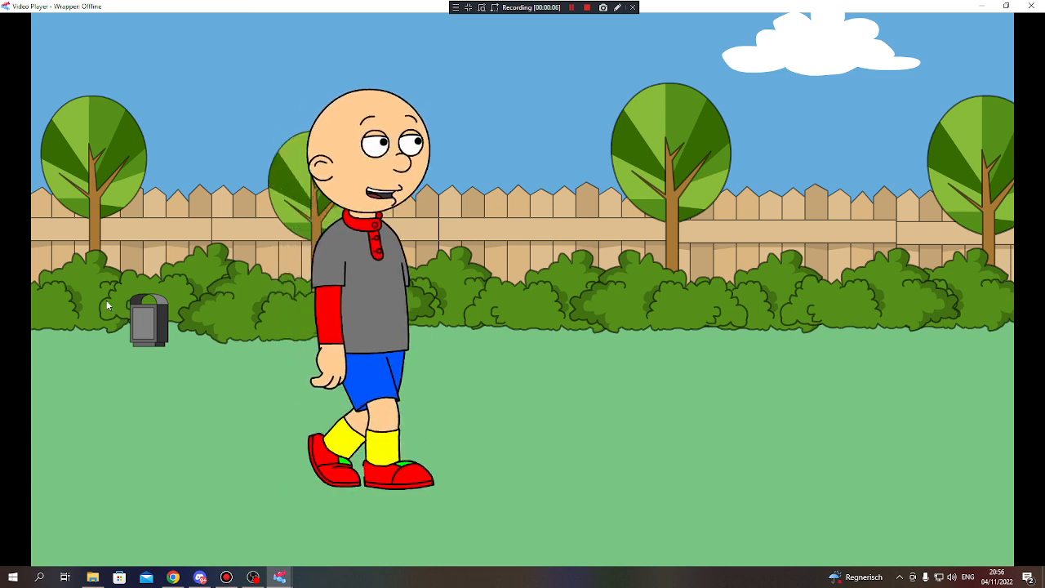
{"action": "key", "text": "space"}
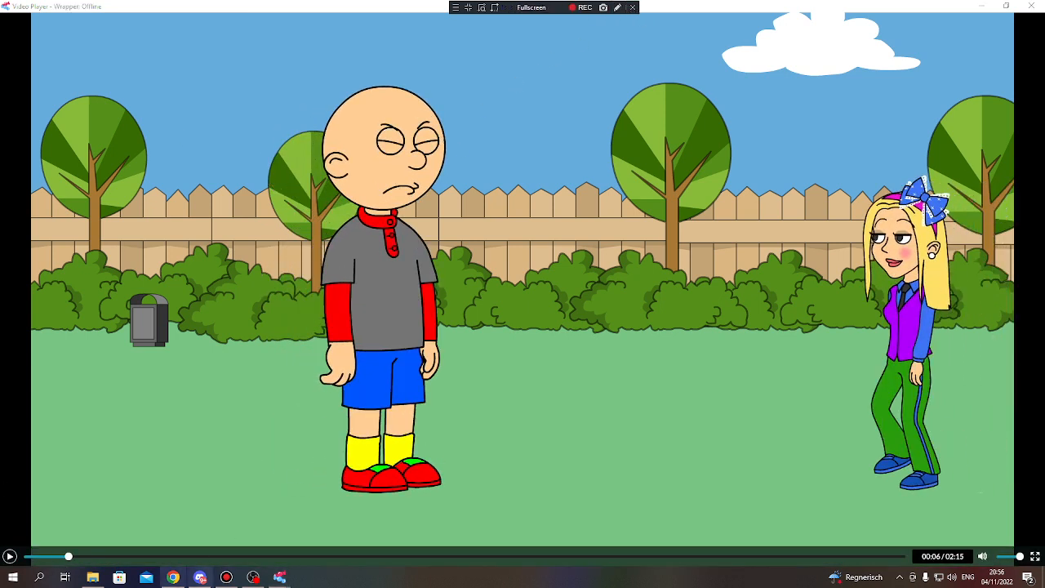
{"action": "left_click", "coordinate": [173, 576]}
{"action": "left_click", "coordinate": [226, 576]}
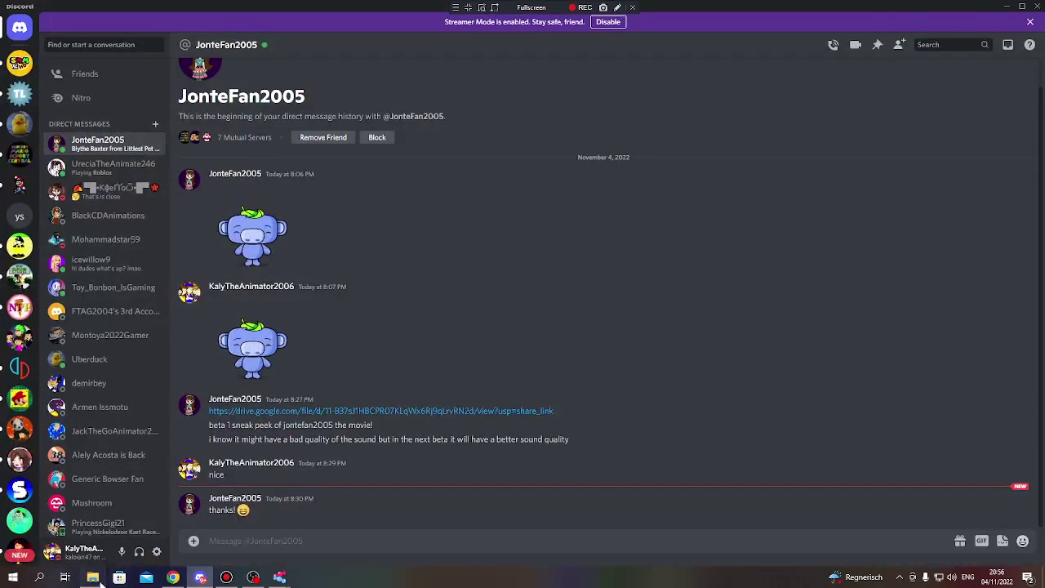
Step: Select the newly saved MP4 in Bandicam's Videos list and play it back, pausing near the end
{"action": "left_click", "coordinate": [92, 576]}
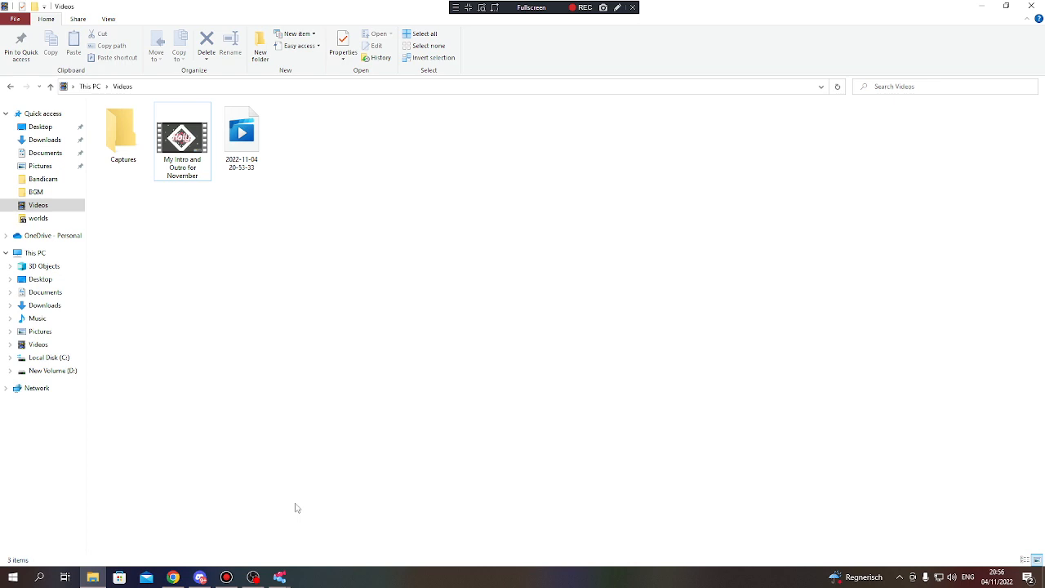
{"action": "left_click", "coordinate": [227, 576]}
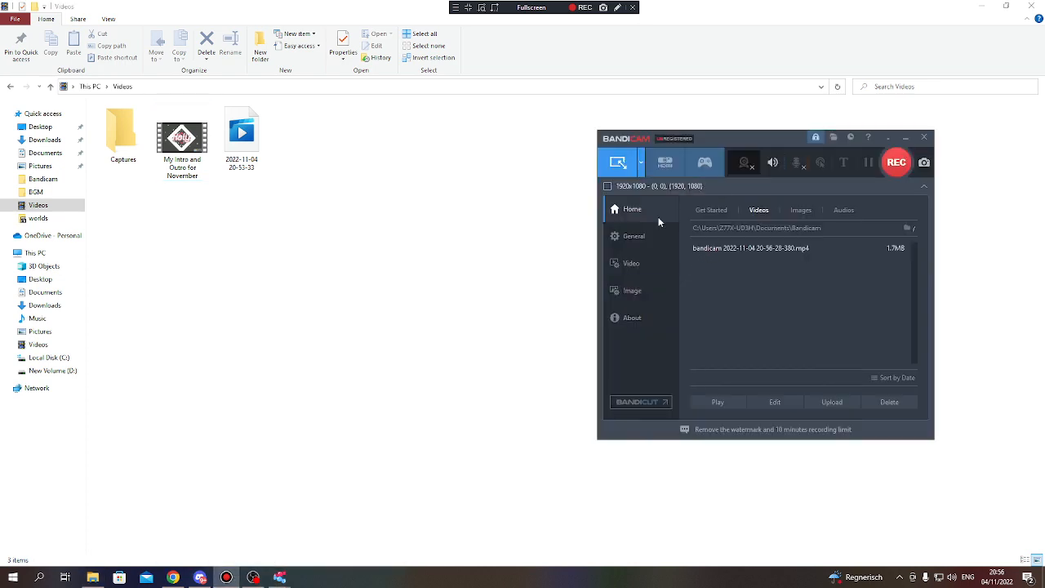
{"action": "left_click_drag", "start_coordinate": [787, 143], "coordinate": [658, 141]}
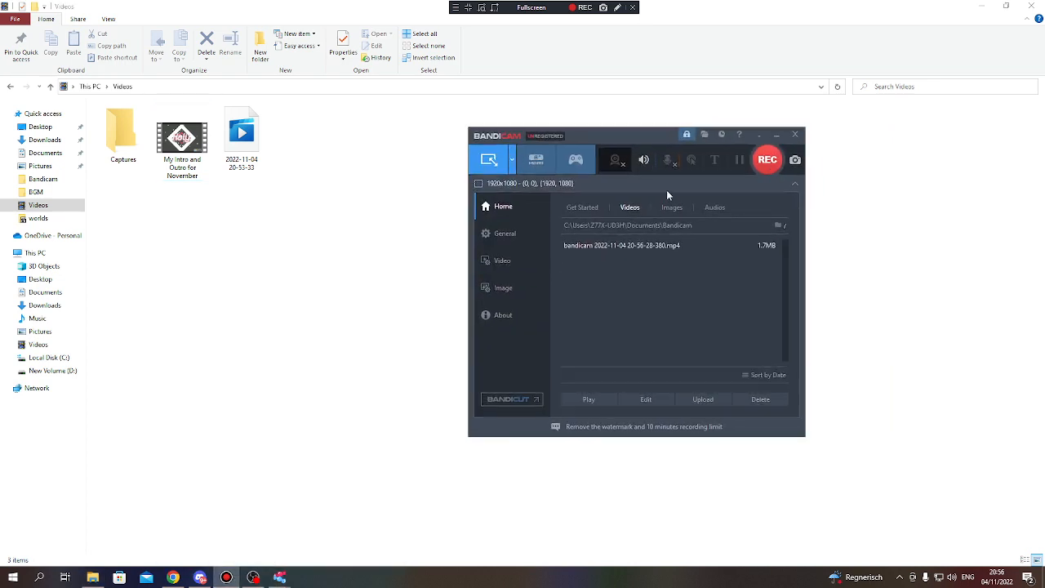
{"action": "left_click", "coordinate": [615, 249]}
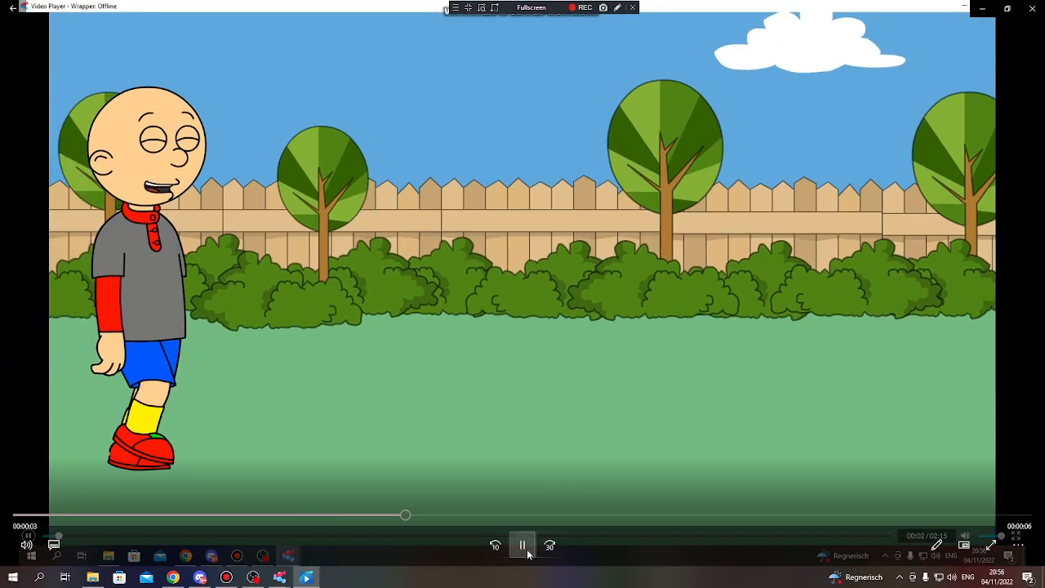
{"action": "left_click", "coordinate": [522, 544]}
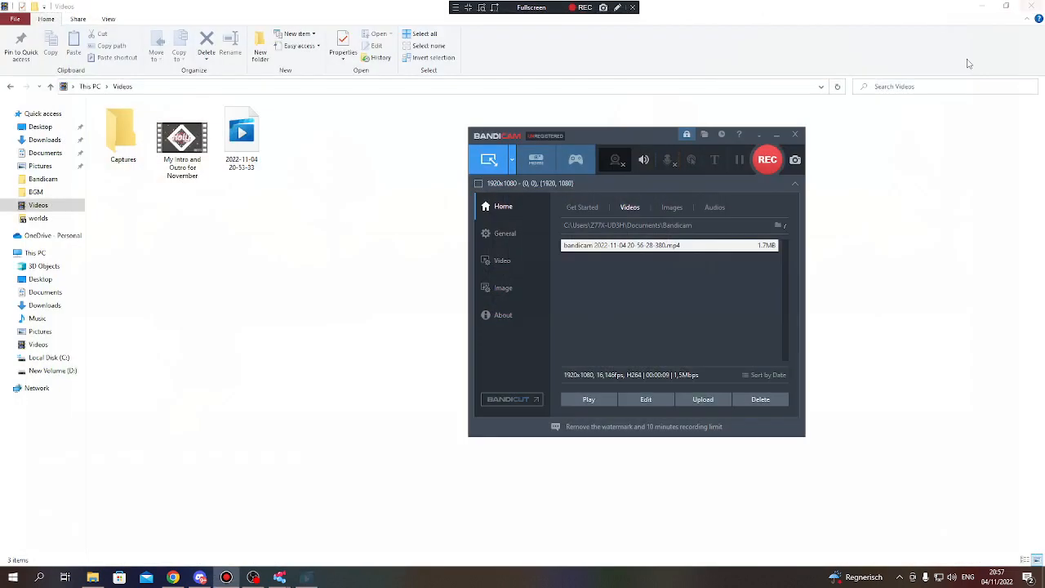
Step: Close the player and view the saved recording in the Documents\Bandicam folder, then close it
{"action": "left_click", "coordinate": [1032, 8]}
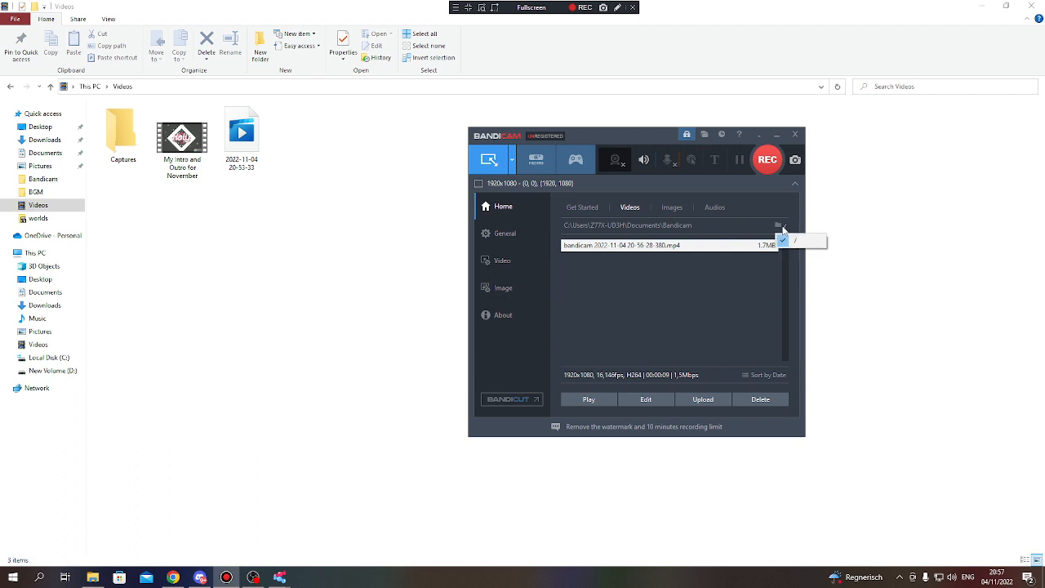
{"action": "left_click", "coordinate": [695, 259]}
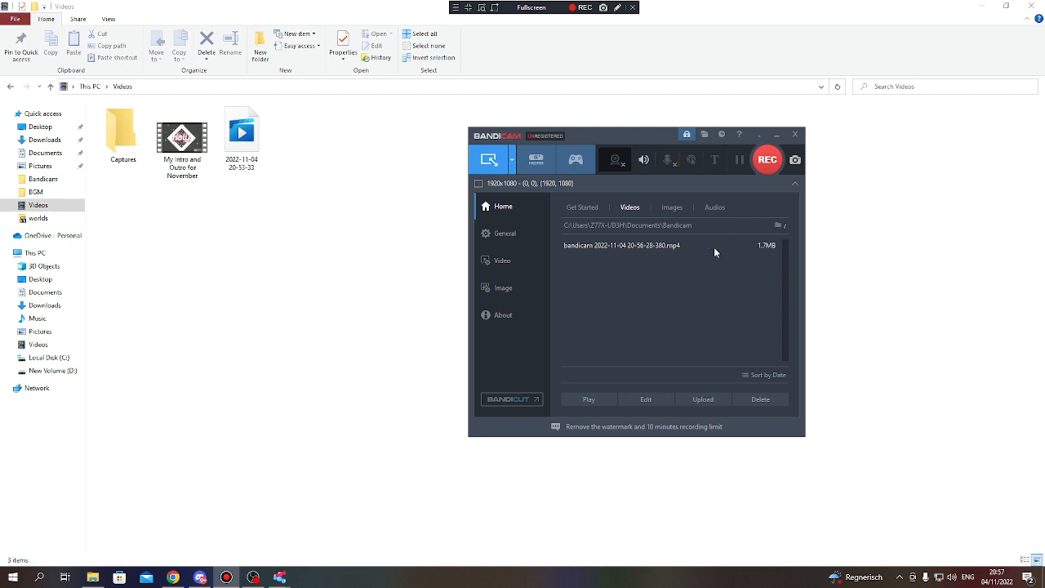
{"action": "left_click", "coordinate": [669, 228]}
{"action": "left_click", "coordinate": [230, 184]}
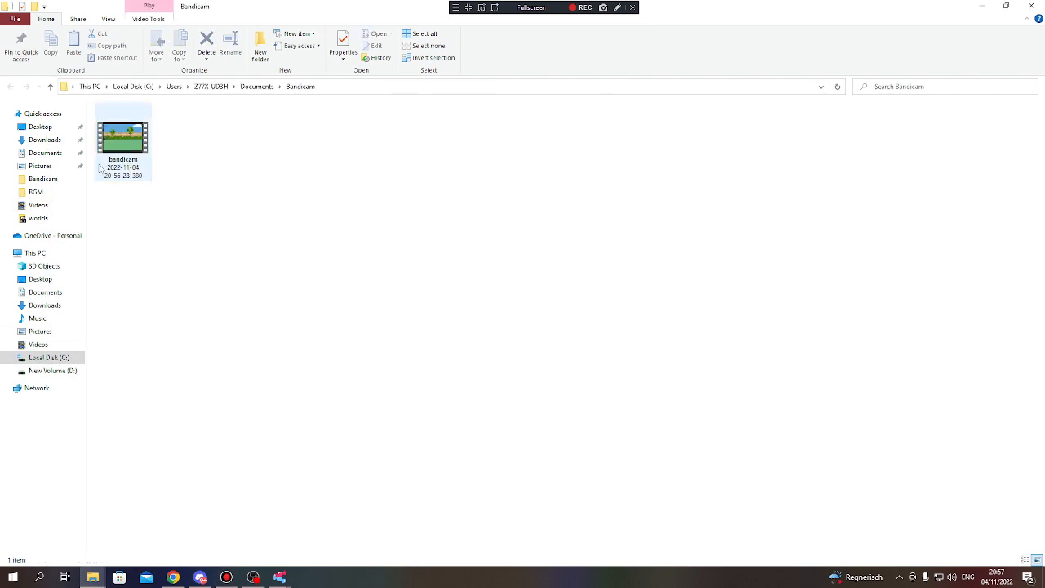
{"action": "left_click", "coordinate": [1031, 5]}
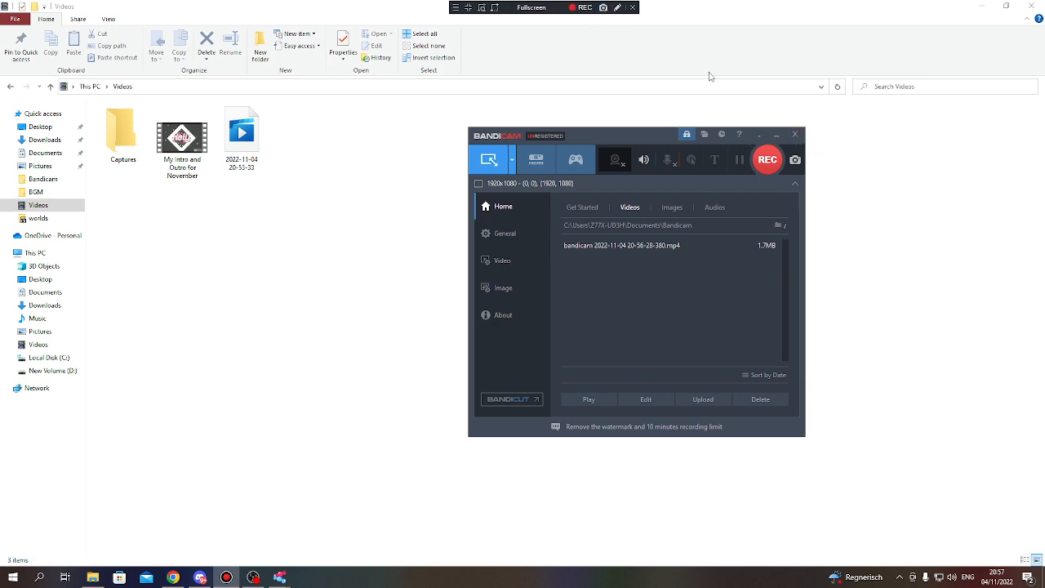
Step: Bring OBS Studio to the front and maximize it to fill the screen
{"action": "left_click", "coordinate": [253, 577]}
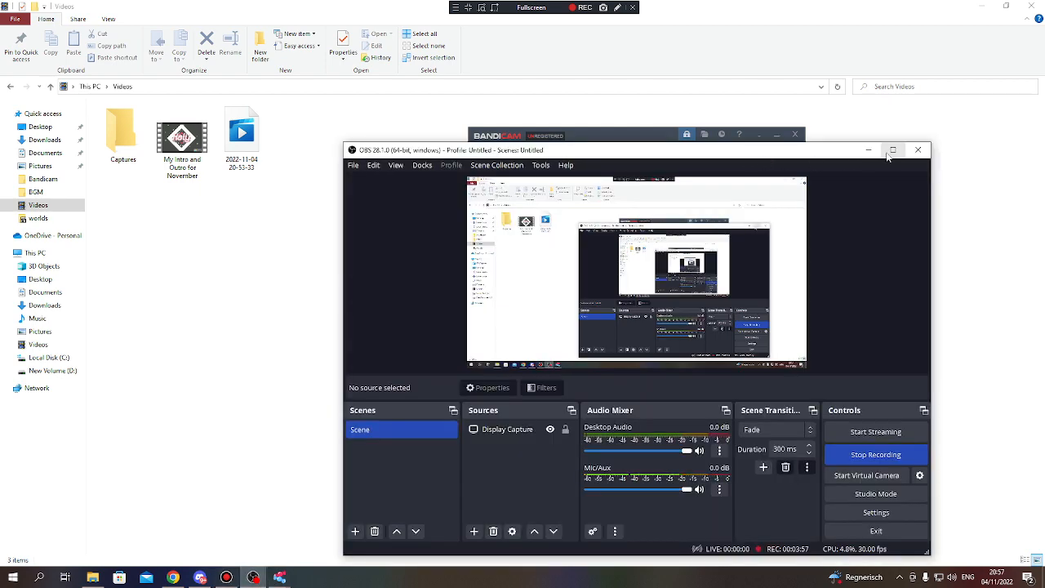
{"action": "left_click_drag", "start_coordinate": [902, 149], "coordinate": [845, 145]}
{"action": "left_click", "coordinate": [846, 147]}
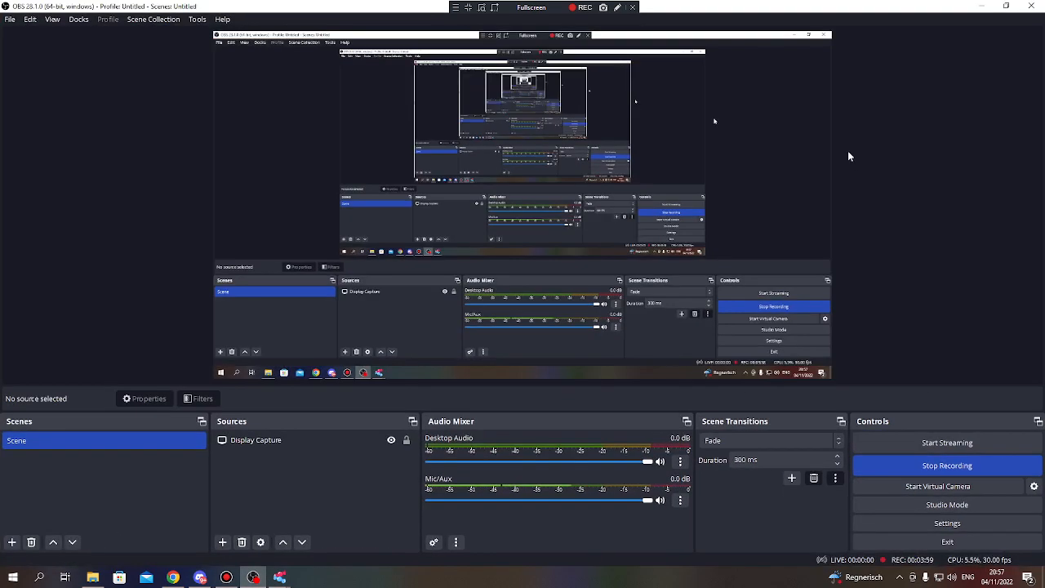